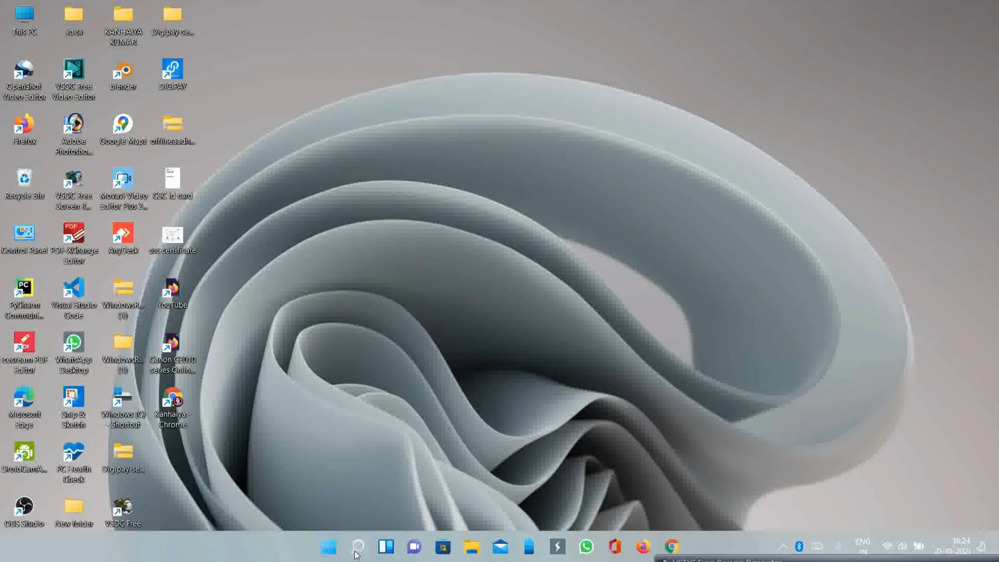
# Open Control Panel from the desktop and bring up the list of installed programs for uninstalling
pyautogui.click(356, 553)
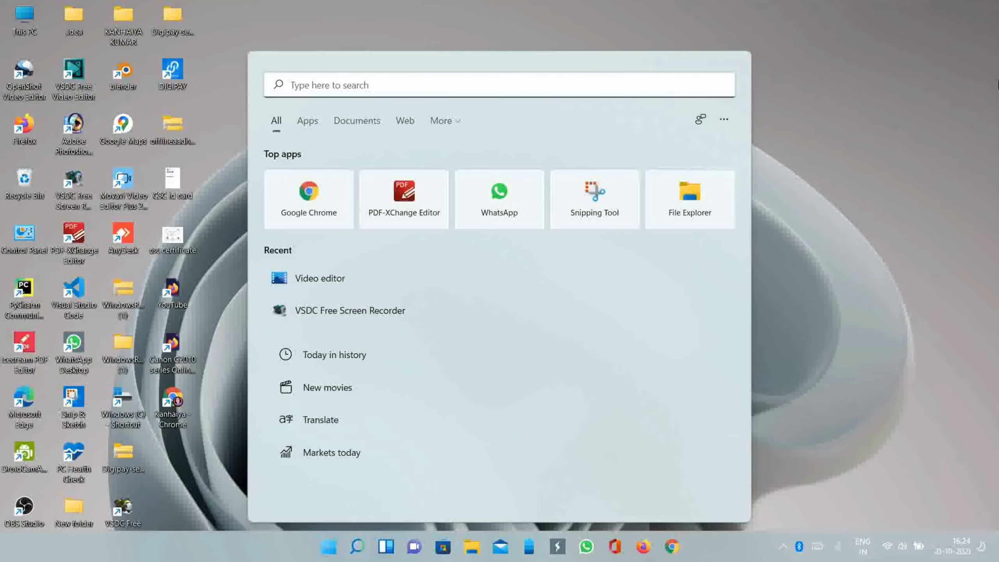
pyautogui.click(799, 165)
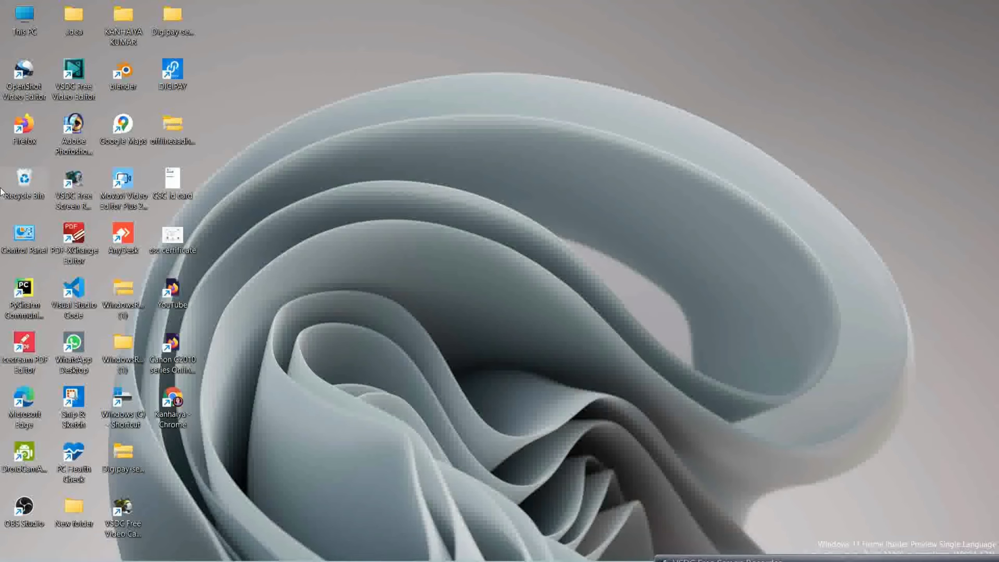
pyautogui.moveTo(31, 241); pyautogui.dragTo(288, 256)
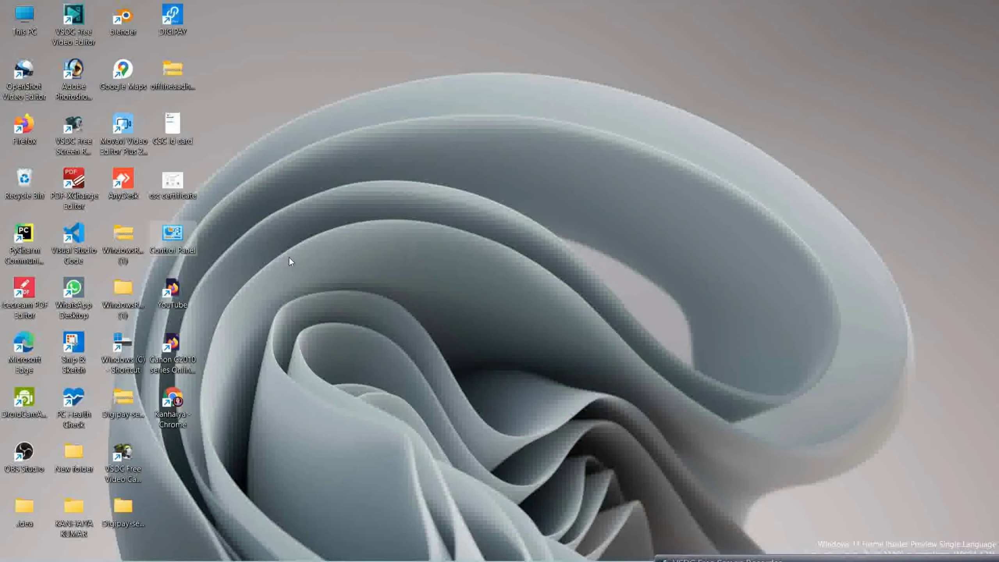
pyautogui.doubleClick(178, 242)
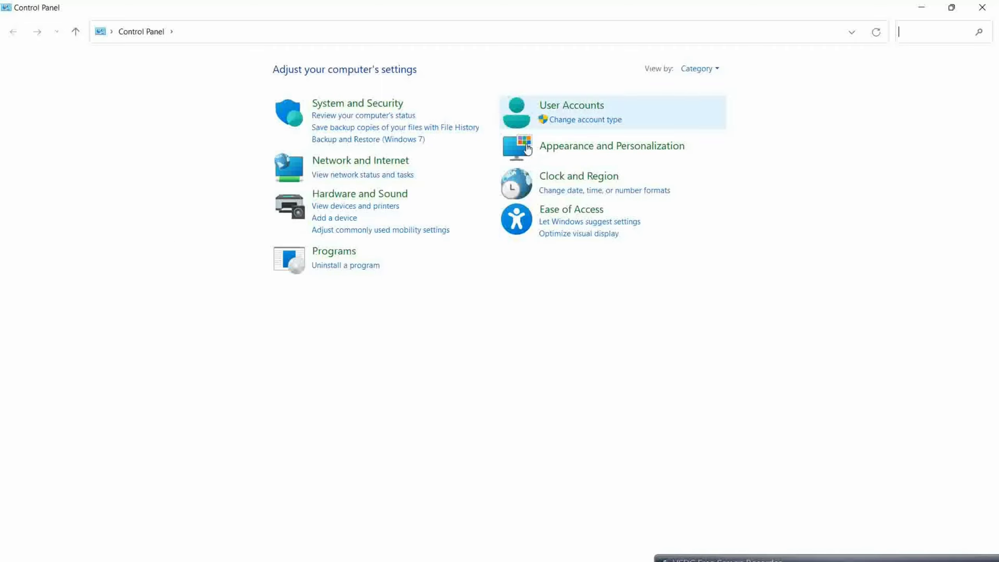
pyautogui.click(362, 272)
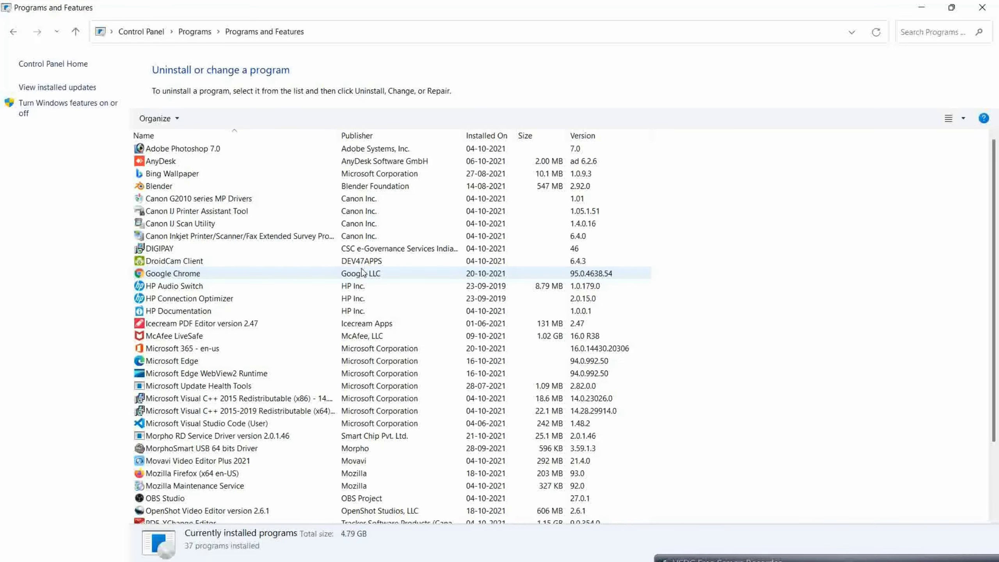
# Uninstall DIGIPAY by CSC e-Governance Services from the installed programs, confirming its removal, and refresh the program list
pyautogui.scroll(-3, 362, 272)
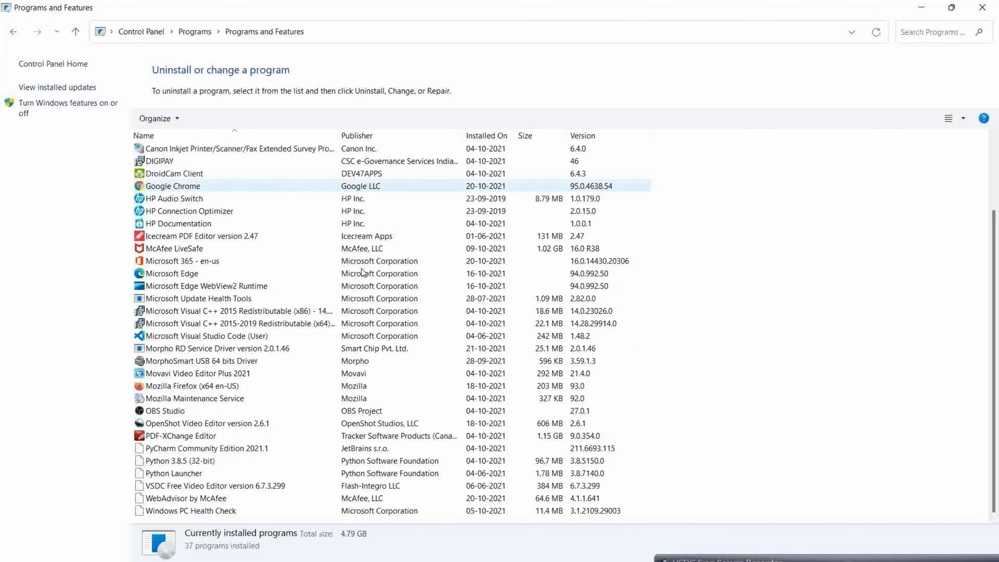
pyautogui.scroll(3, 362, 272)
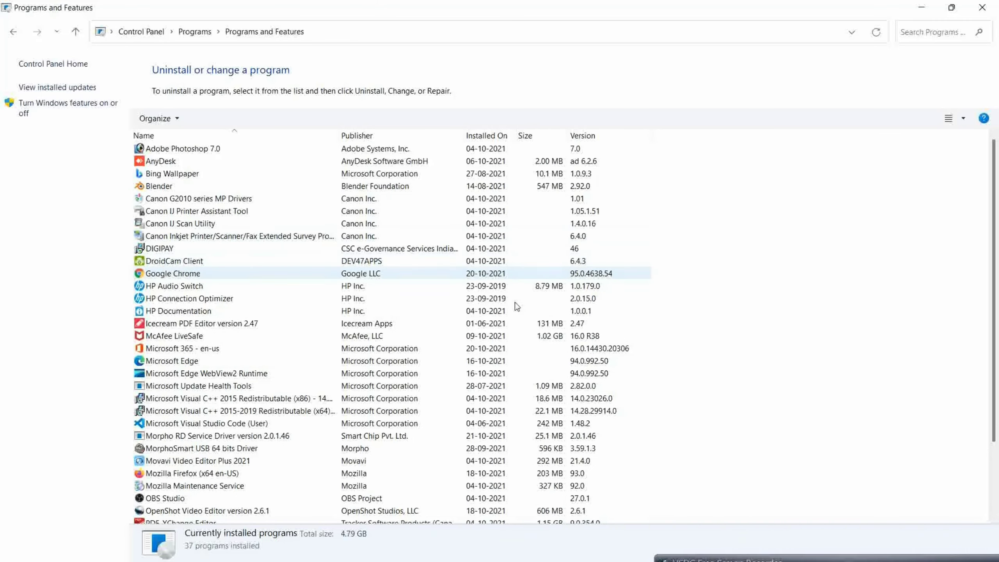
pyautogui.scroll(-2, 407, 361)
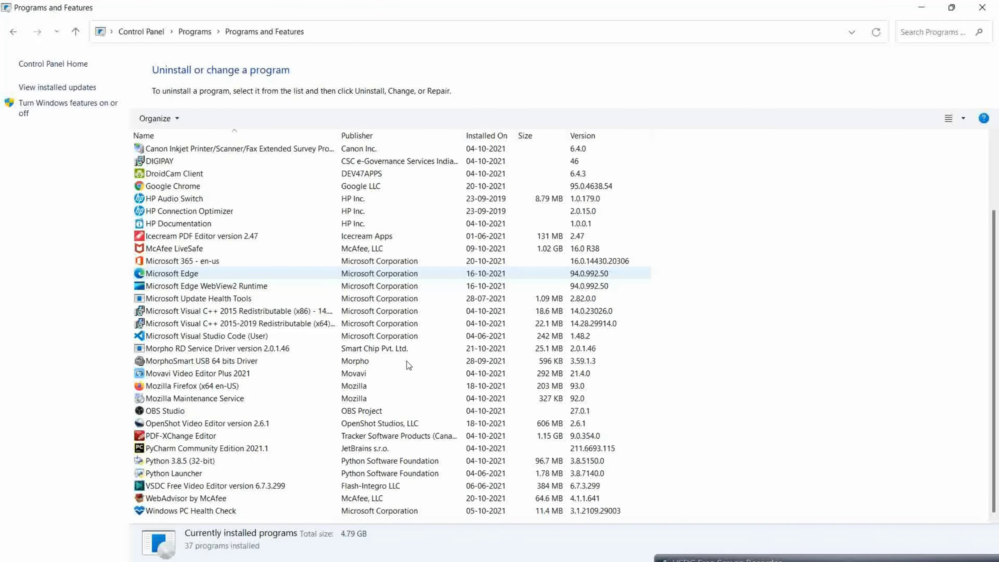
pyautogui.scroll(3, 407, 361)
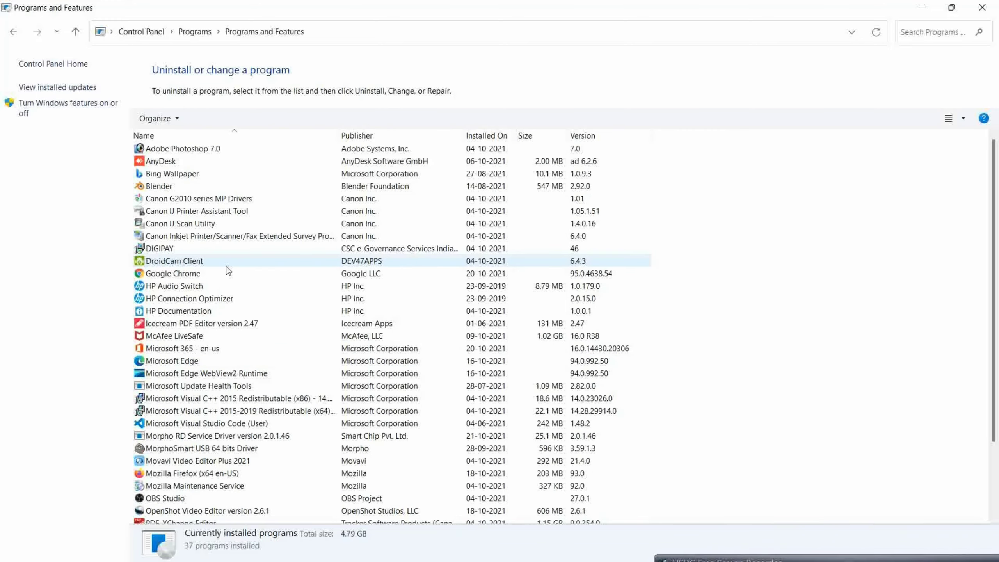
pyautogui.click(170, 250)
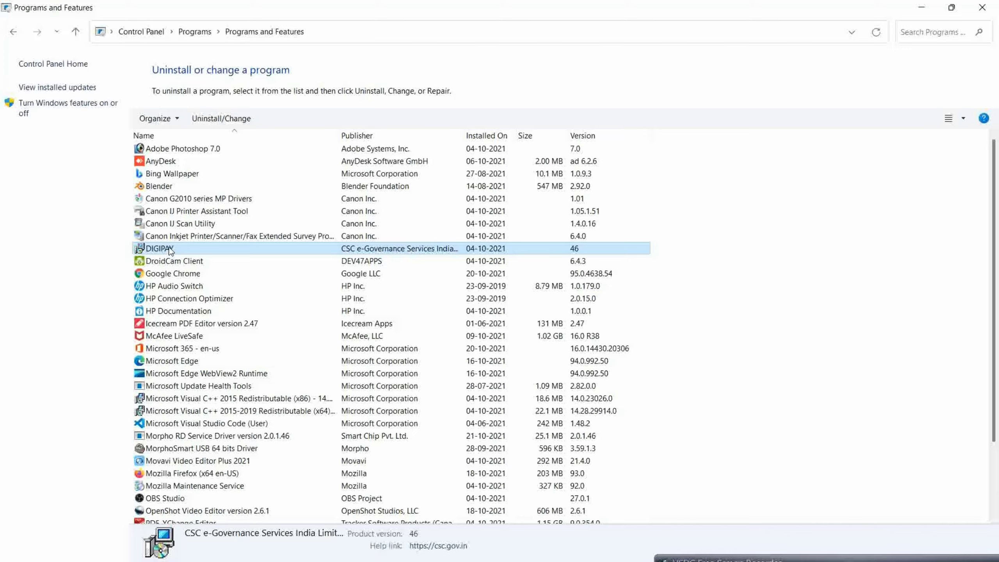
pyautogui.rightClick(170, 250)
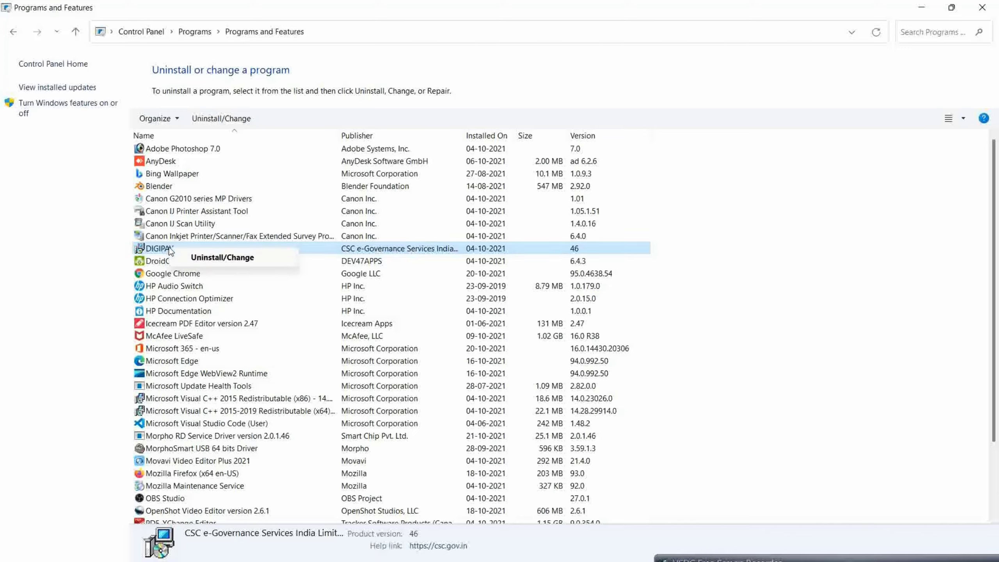
pyautogui.click(222, 256)
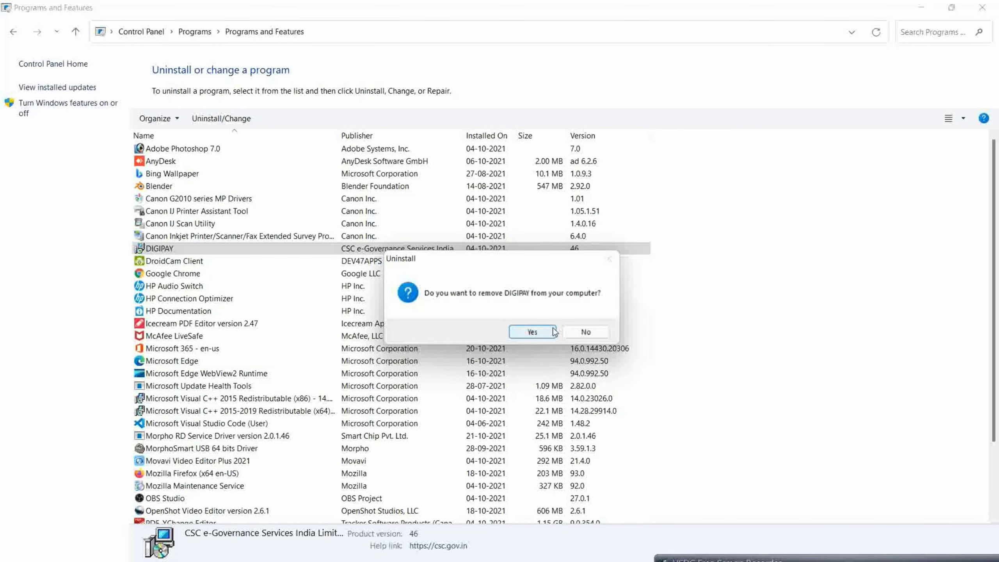
pyautogui.click(533, 332)
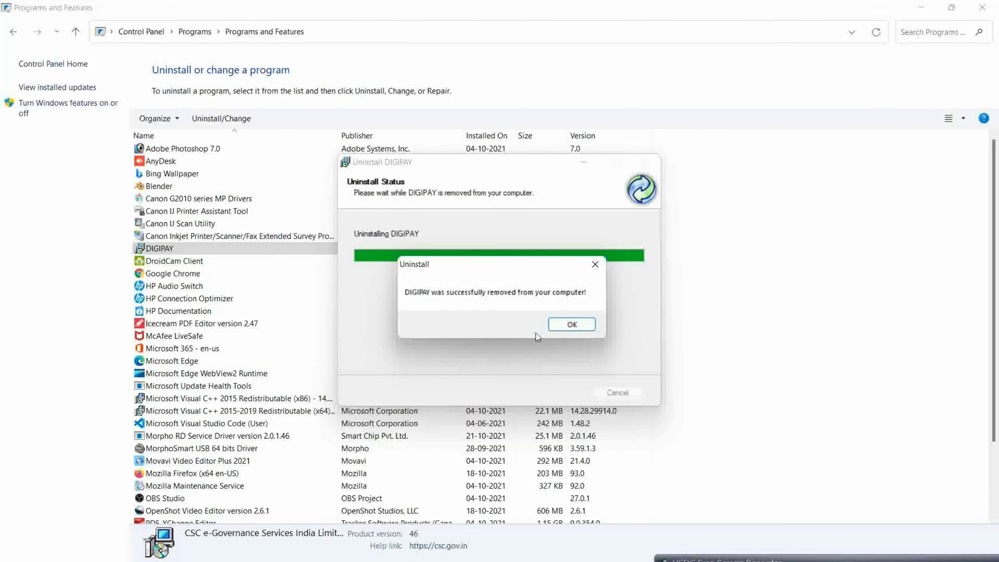
pyautogui.click(581, 325)
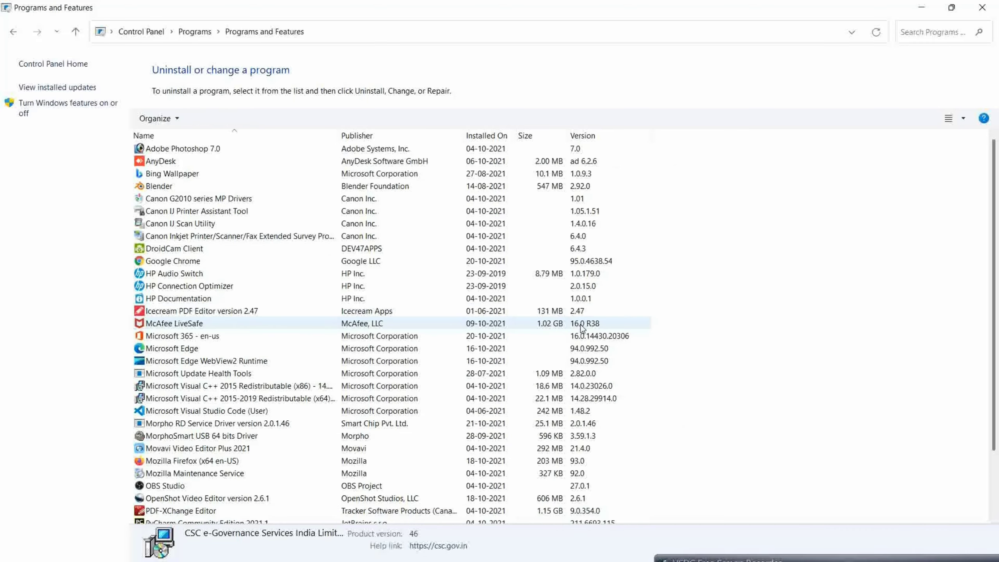
pyautogui.click(873, 35)
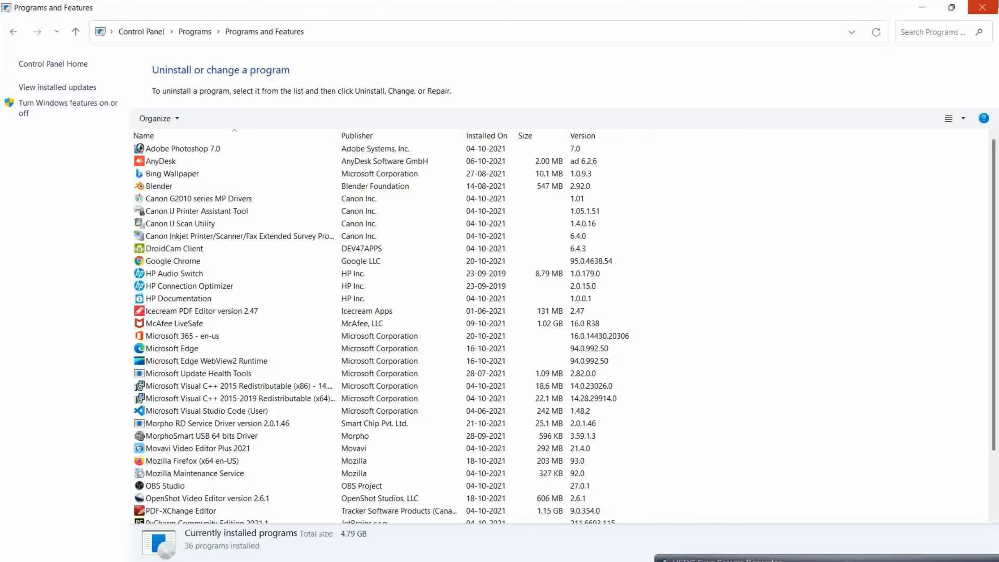
# Close the Programs and Features window and refresh the desktop
pyautogui.click(983, 7)
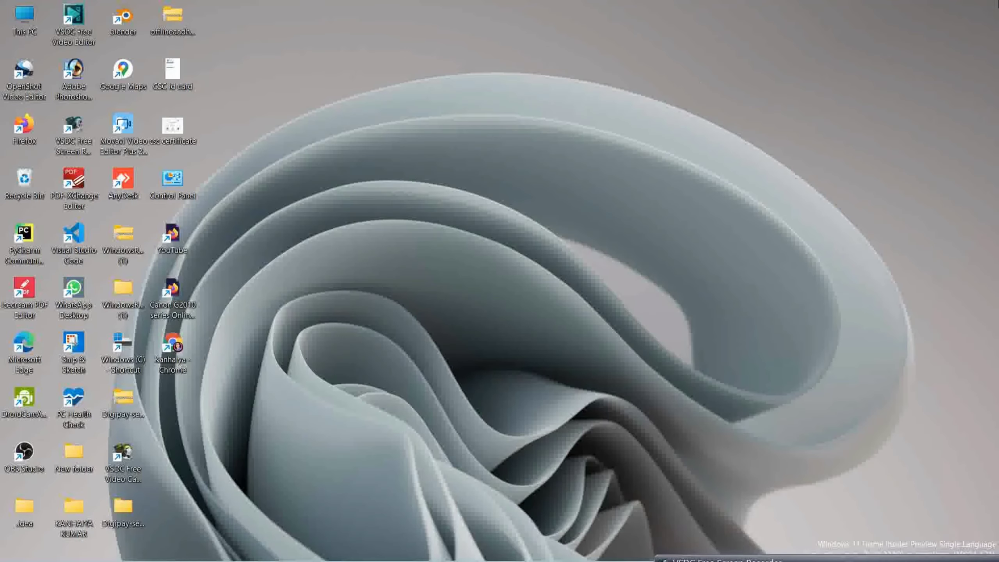
pyautogui.rightClick(471, 87)
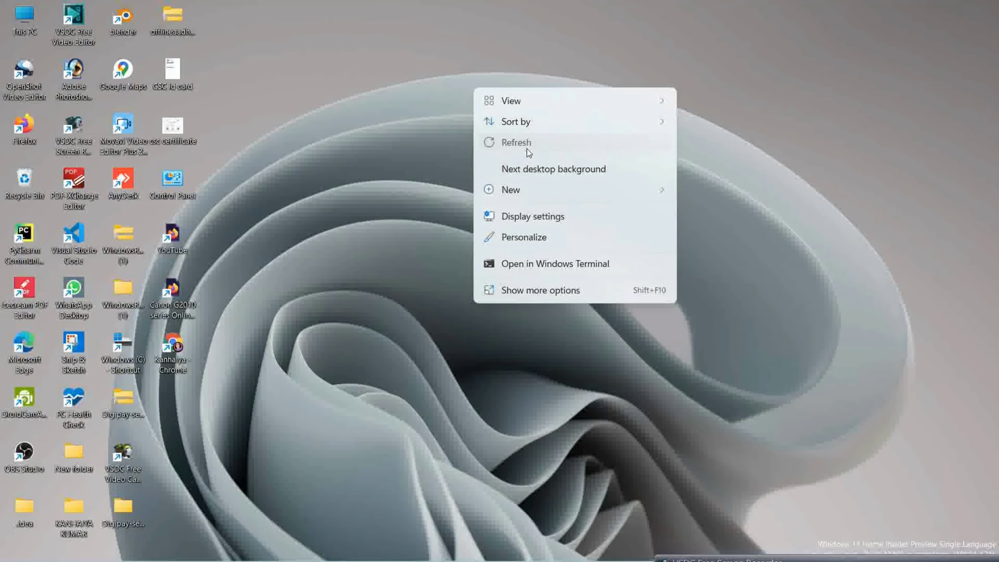
pyautogui.click(527, 148)
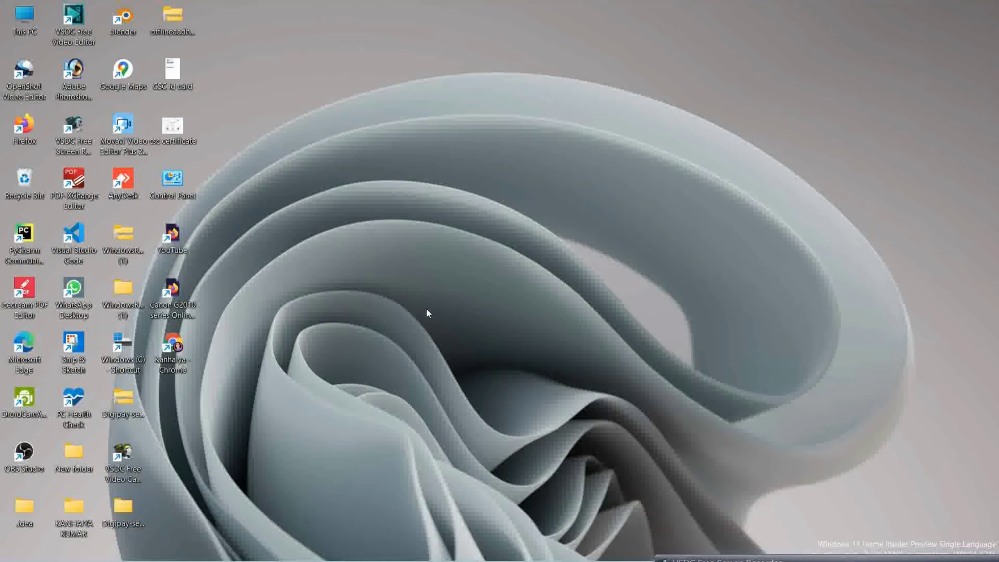
# Switch to Google Chrome, search for "digipay download" and open the Download Digipay page on csccloud.in
pyautogui.doubleClick(170, 361)
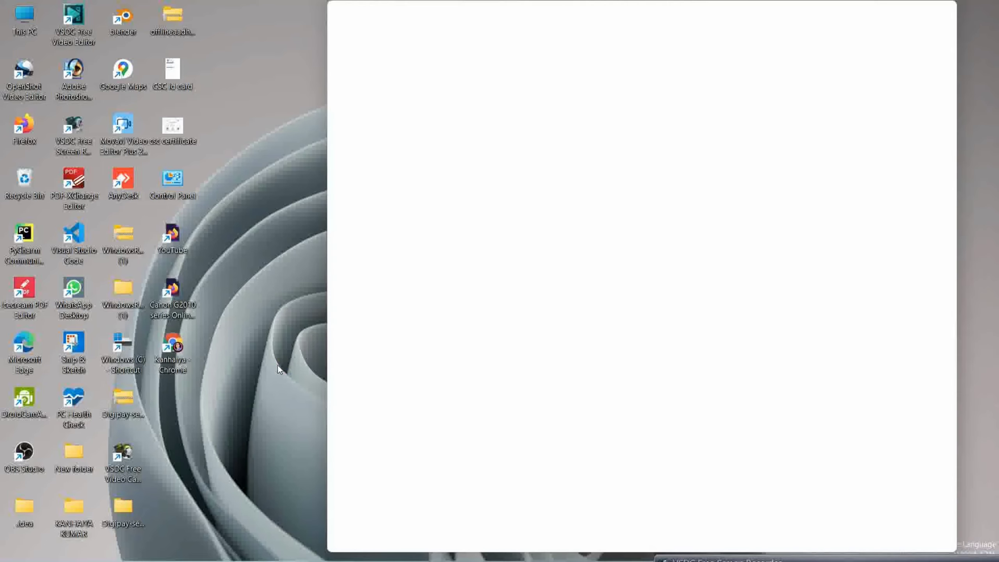
pyautogui.click(908, 9)
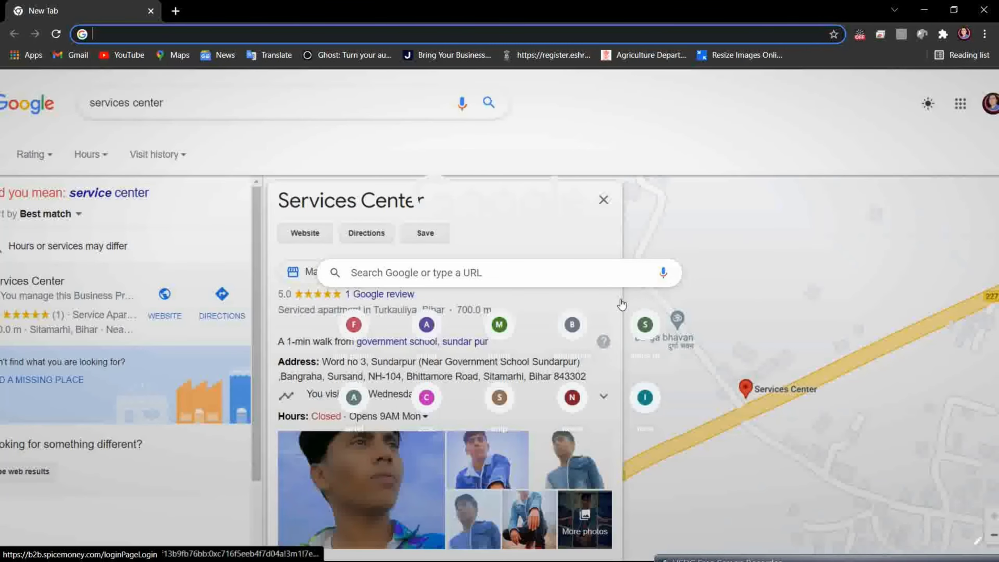
pyautogui.write('d')
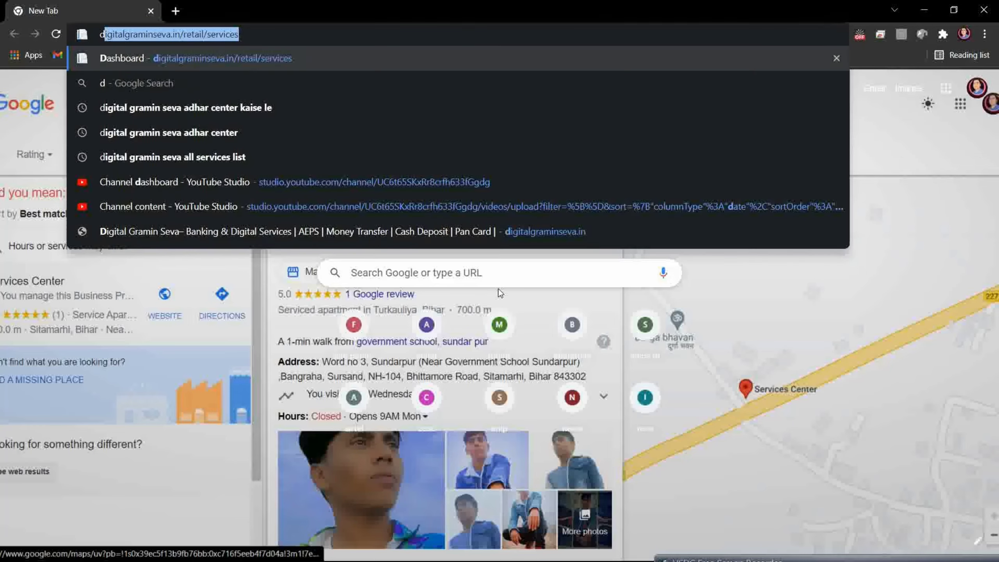
pyautogui.press('BackSpace')
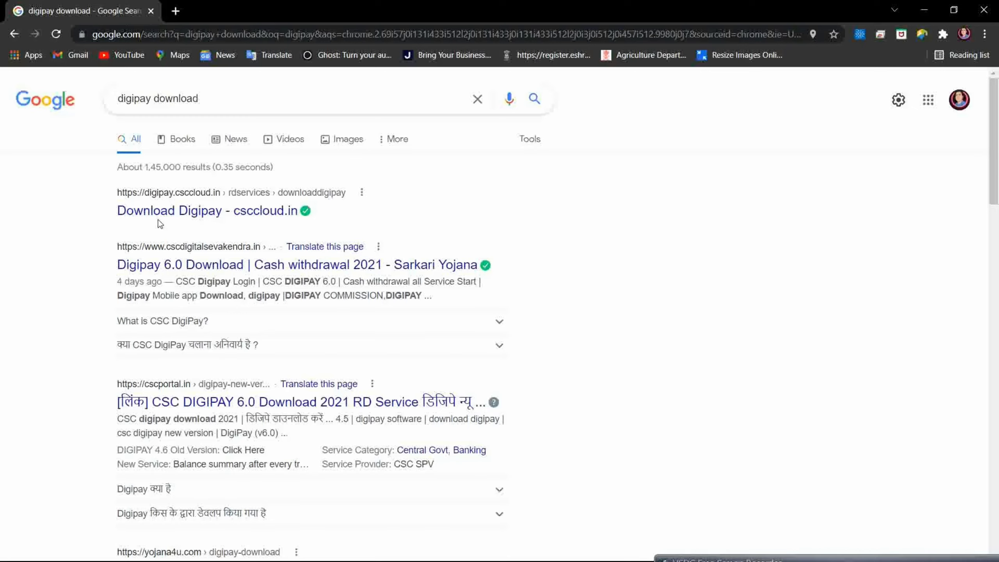
pyautogui.click(251, 216)
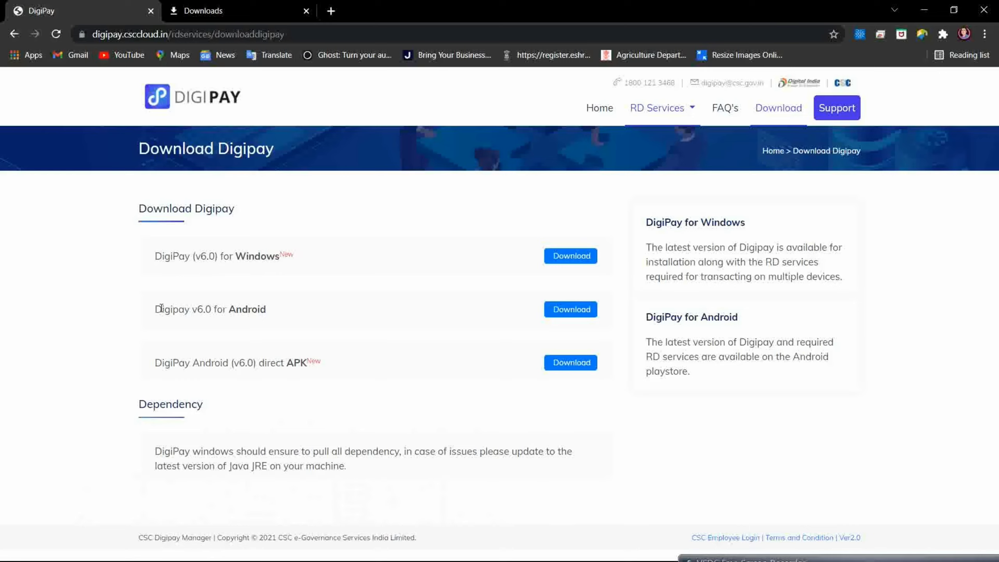
# Examine the DigiPay v6.0 Android and direct APK download entries, and check the browser's list of downloaded files
pyautogui.moveTo(173, 309); pyautogui.dragTo(301, 316)
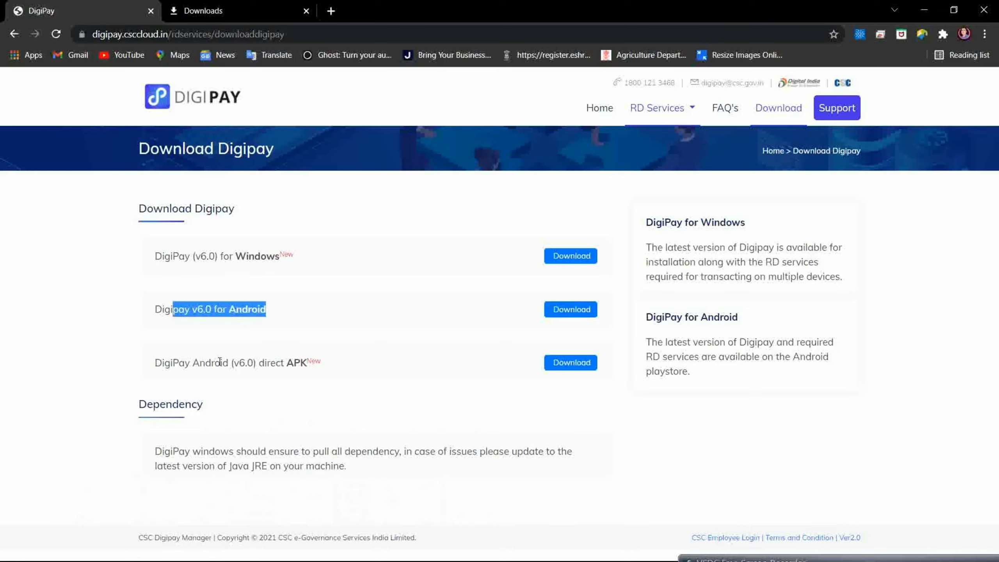
pyautogui.moveTo(161, 365); pyautogui.dragTo(337, 366)
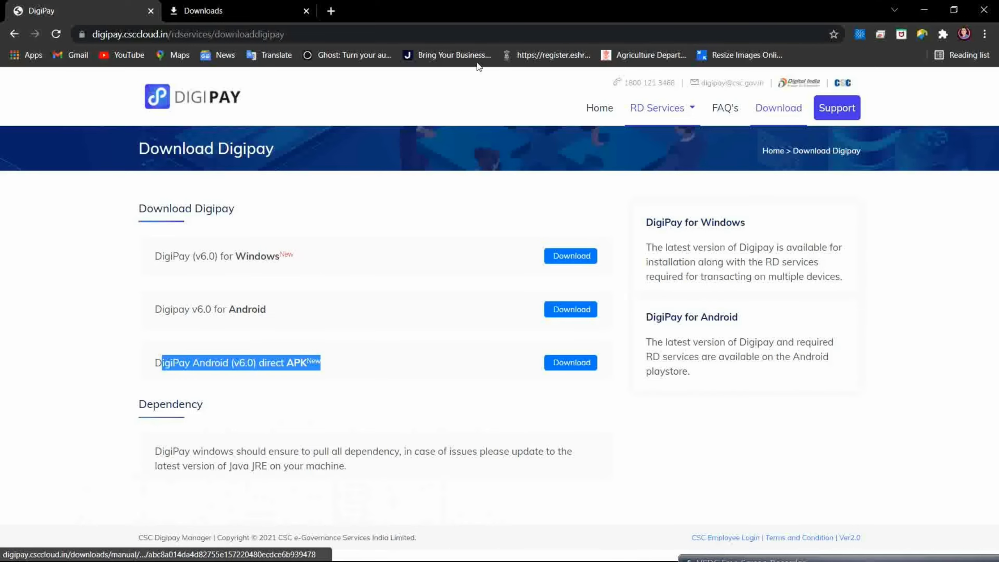
pyautogui.click(241, 6)
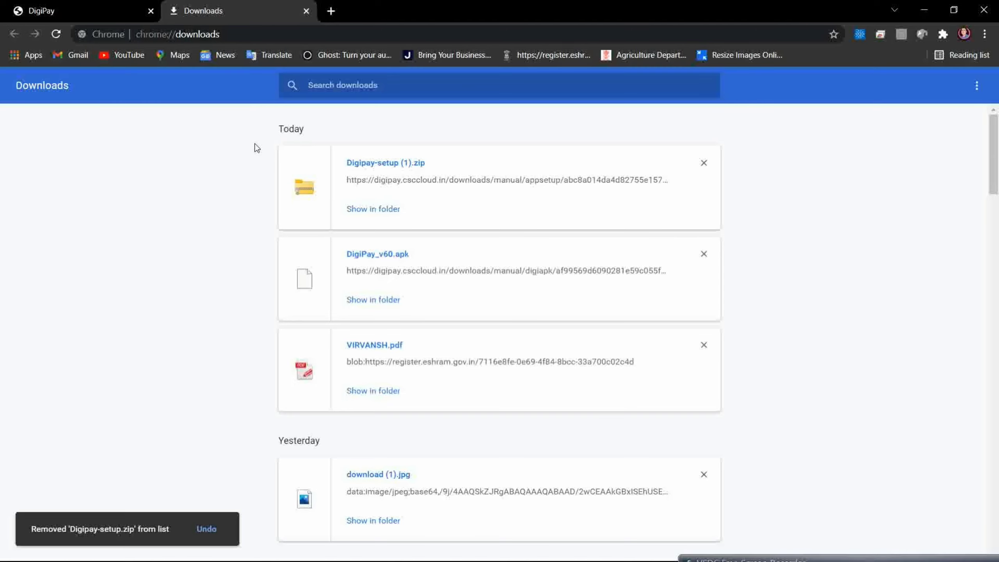
pyautogui.click(934, 16)
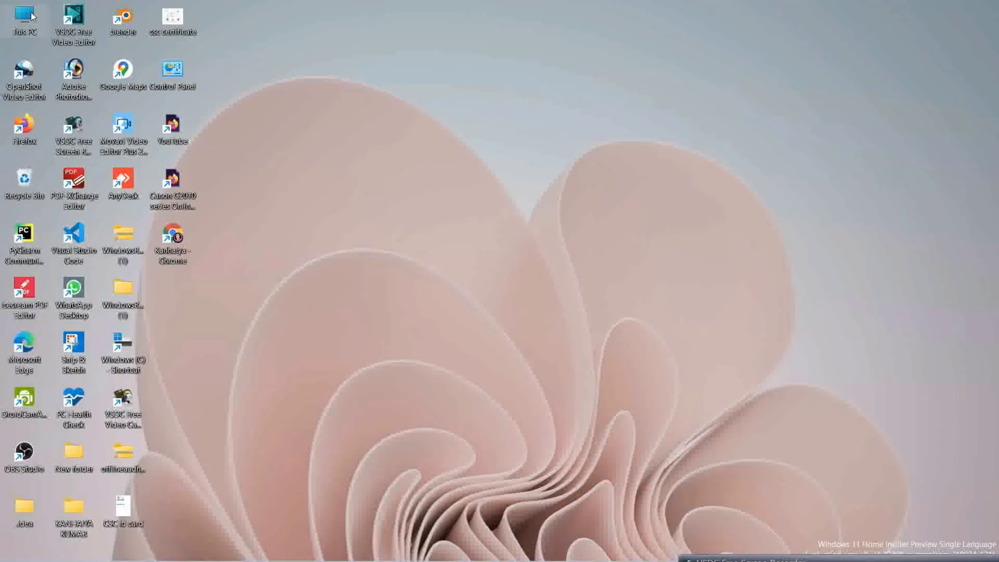
# Switch to File Explorer and open the Downloads folder from This PC in a maximized window
pyautogui.doubleClick(32, 16)
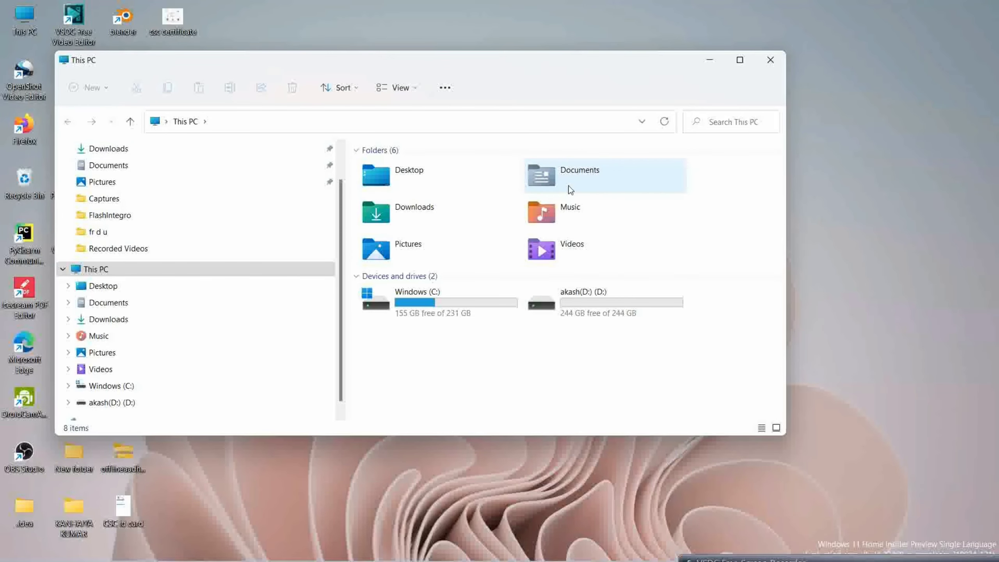
pyautogui.doubleClick(441, 210)
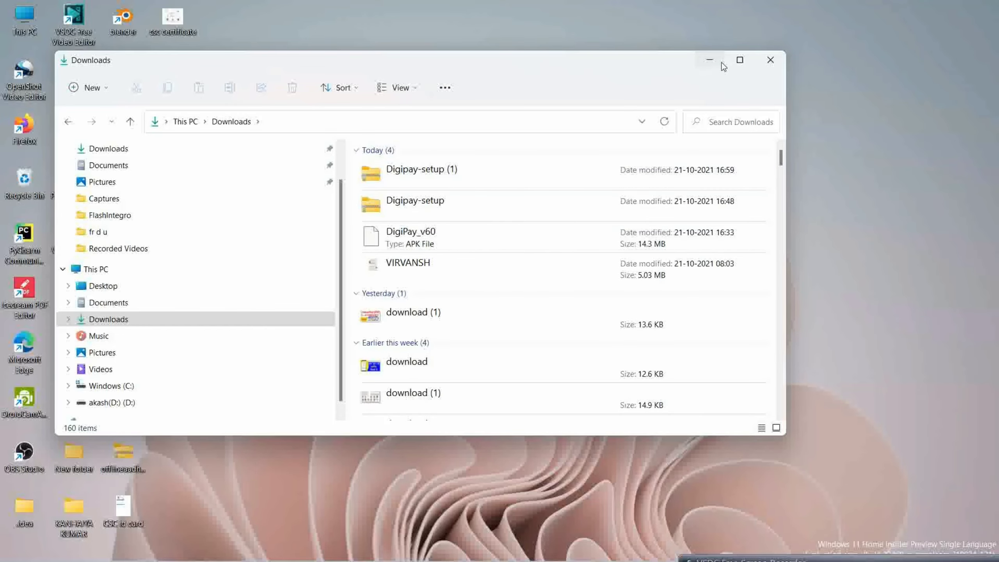
pyautogui.click(740, 59)
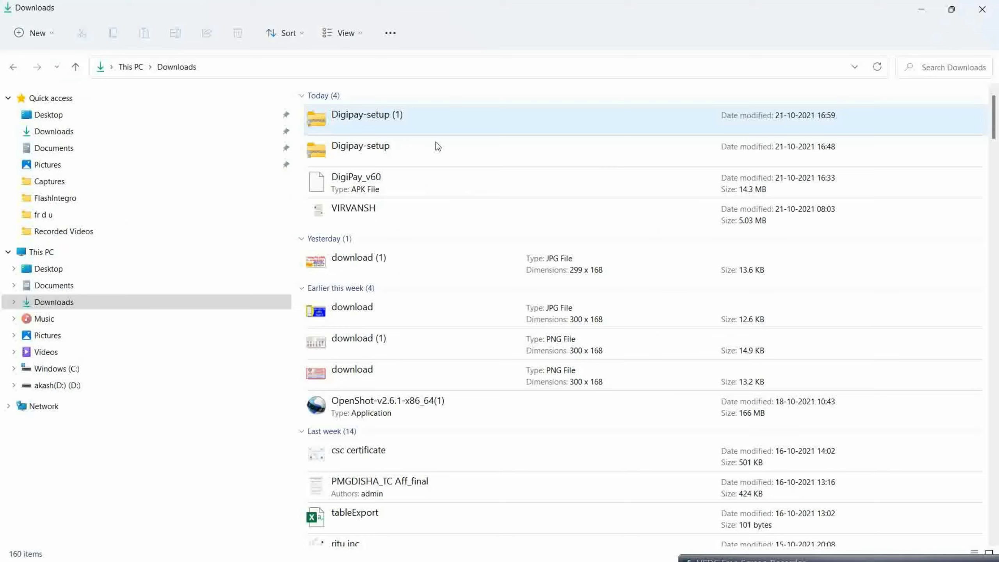
# Extract the Digipay-setup (1) archive to the Desktop folder
pyautogui.click(383, 120)
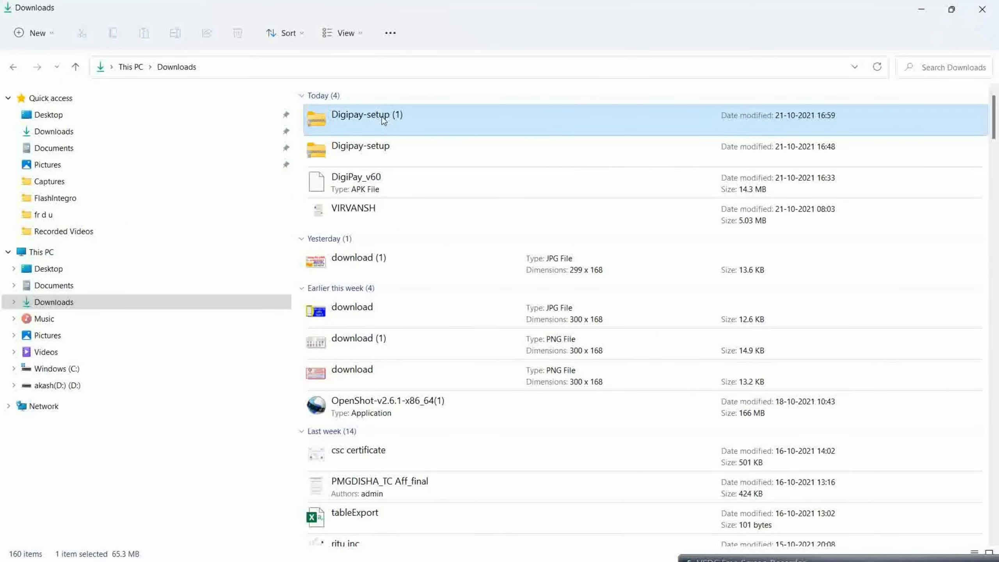
pyautogui.click(381, 115)
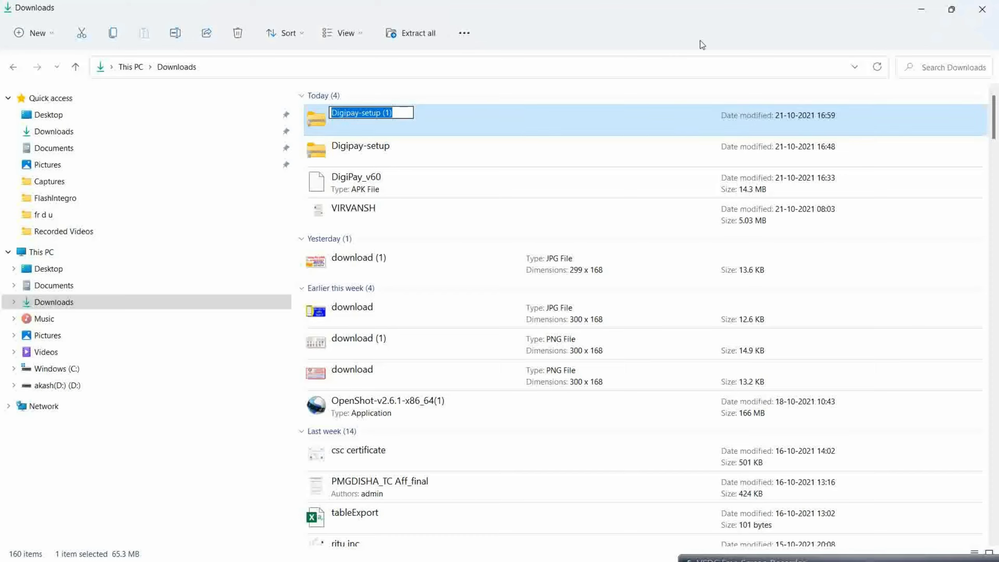
pyautogui.click(699, 4)
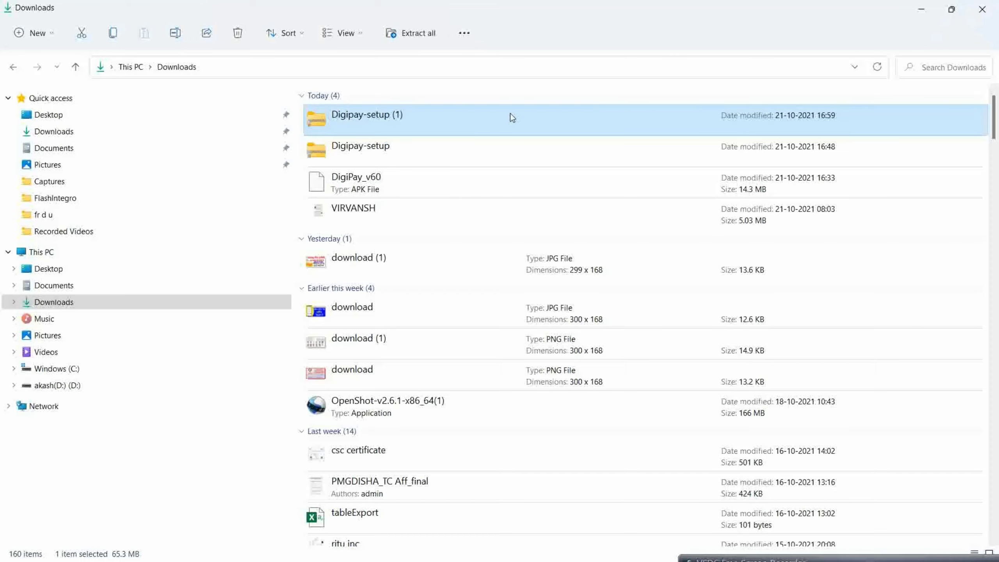
pyautogui.click(419, 39)
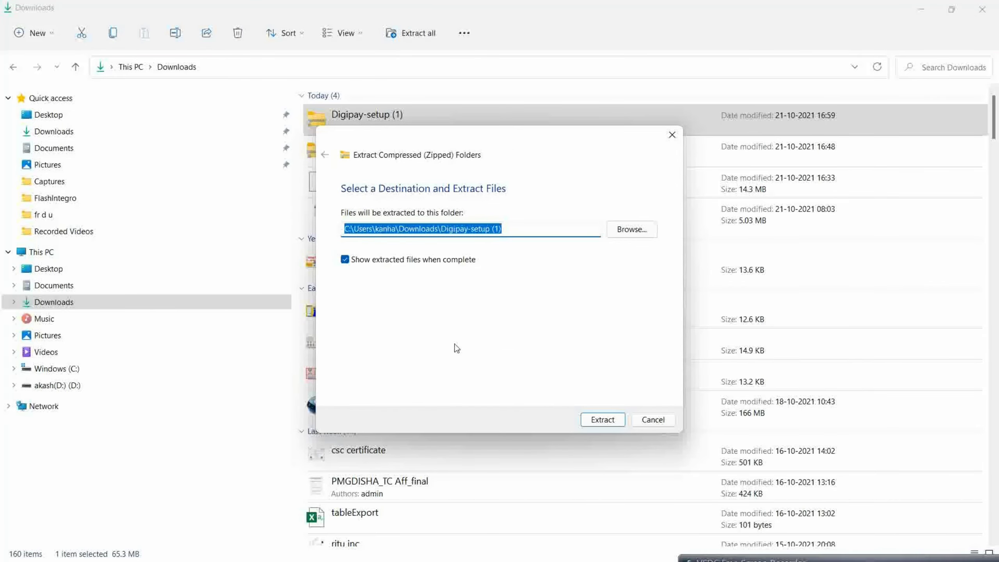
pyautogui.click(643, 234)
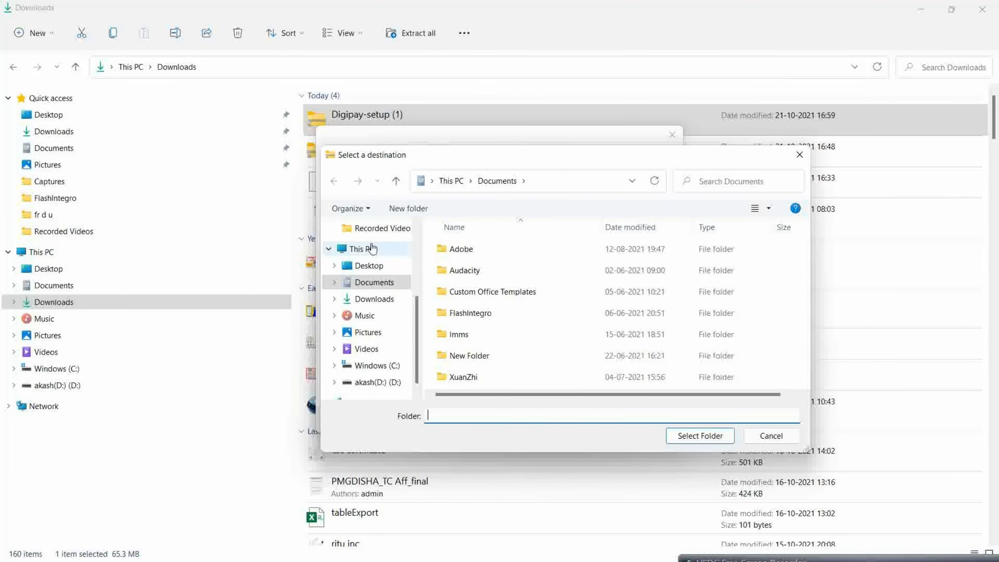
pyautogui.click(372, 270)
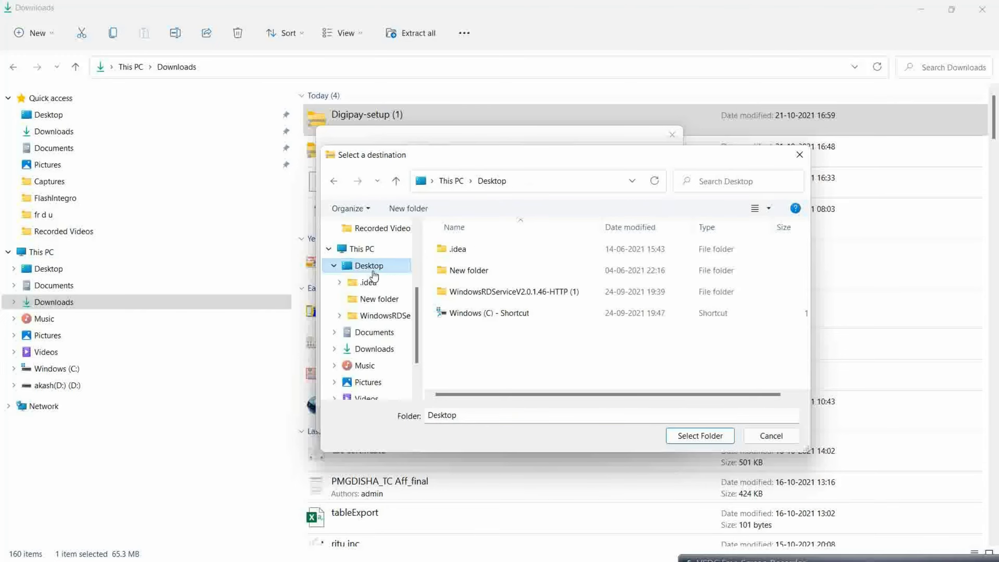
pyautogui.click(700, 436)
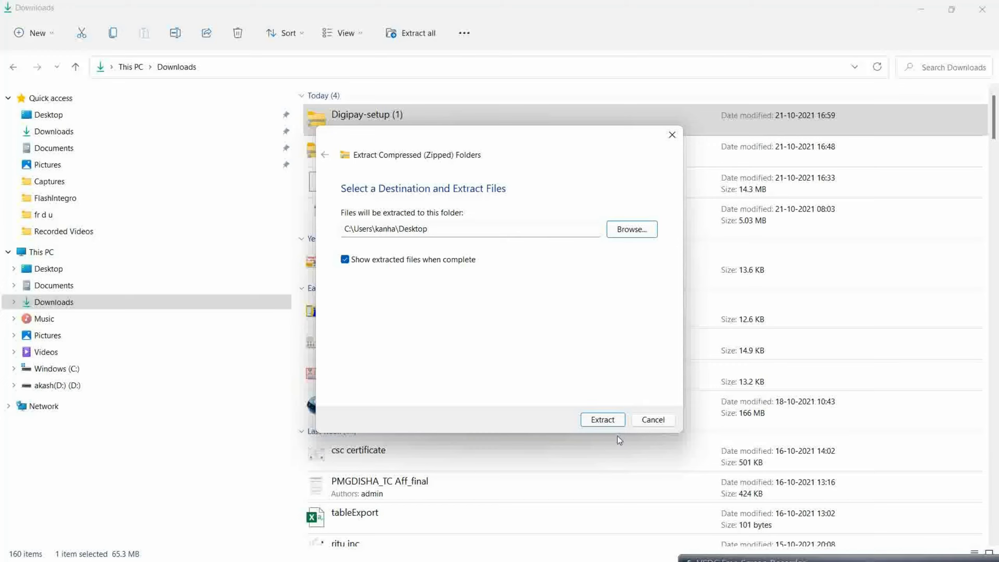
pyautogui.click(611, 424)
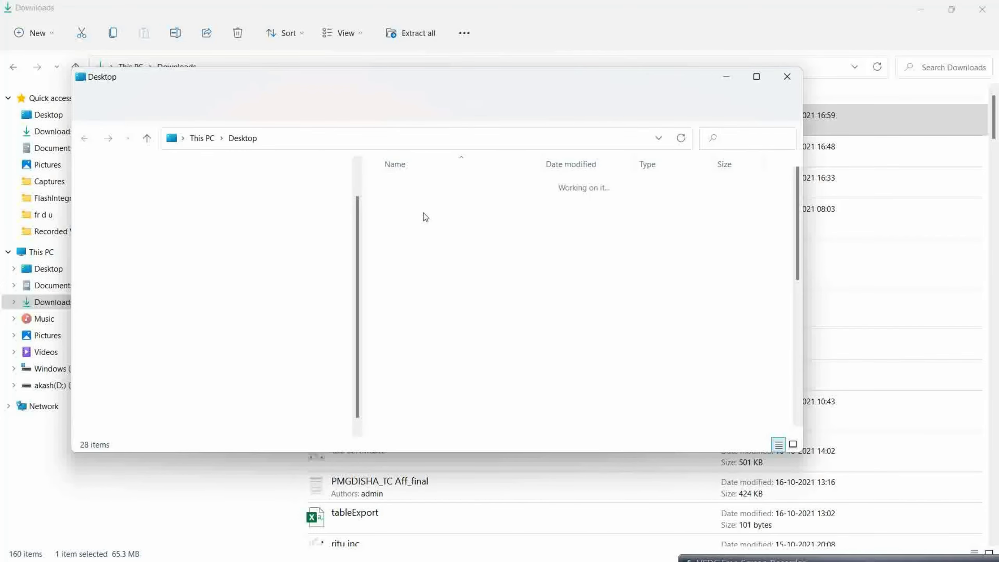
# Show the desktop to reach the extracted DigiPay setup files
pyautogui.press('super+d')
pyautogui.moveTo(451, 319); pyautogui.dragTo(362, 390)
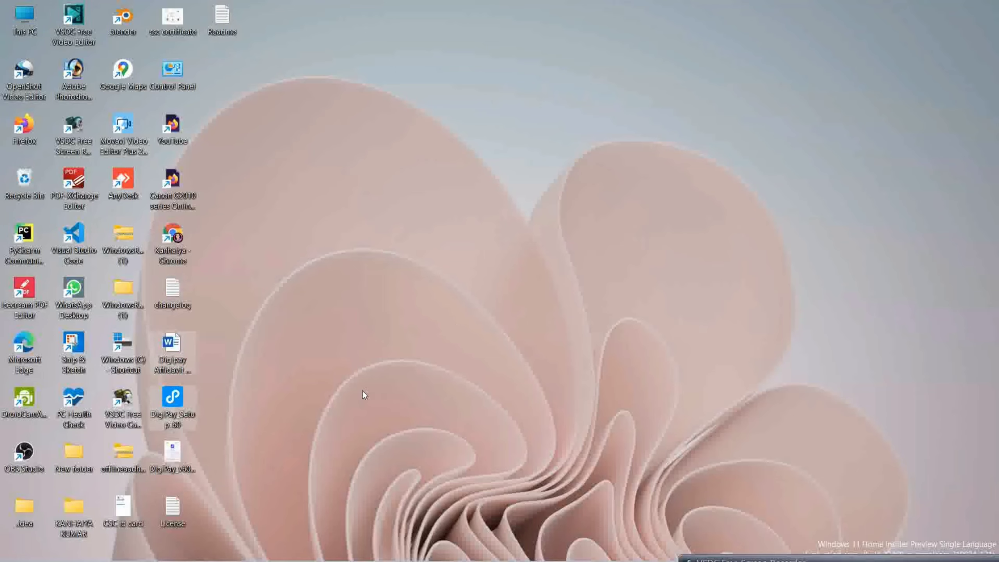